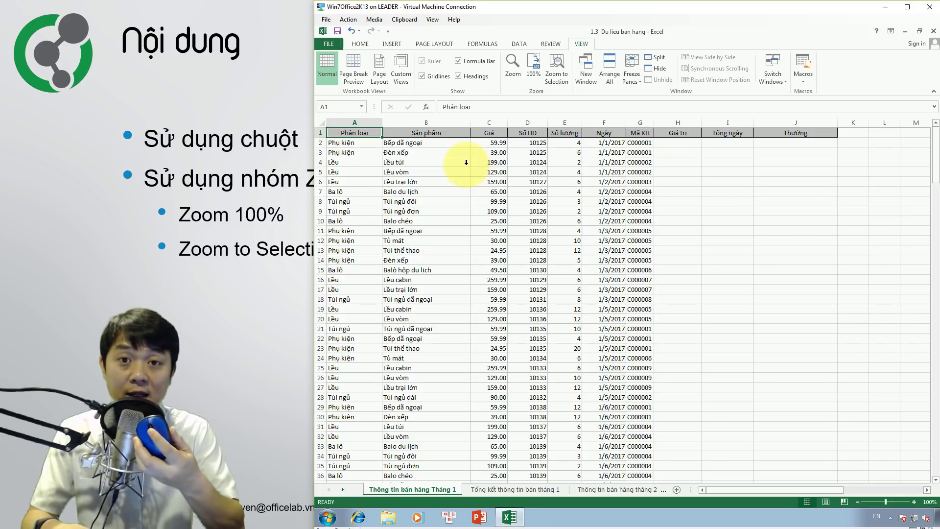
# Step: Ctrl+wheel zoom the sales sheet out to 40%, then in to 190%
pyautogui.scroll(-1, 466, 162)
pyautogui.scroll(1, 466, 164)
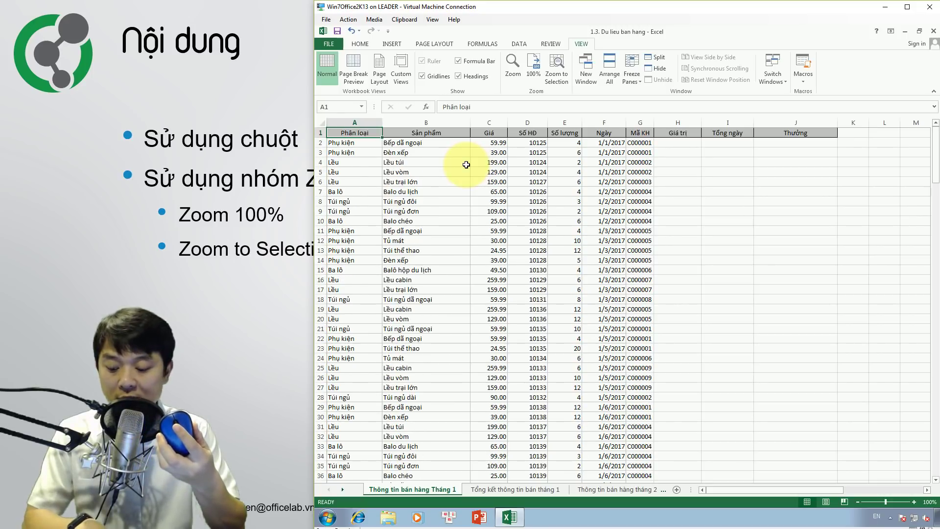
pyautogui.keyDown('ctrl'); pyautogui.scroll(-4, 466, 164); pyautogui.keyUp('ctrl')
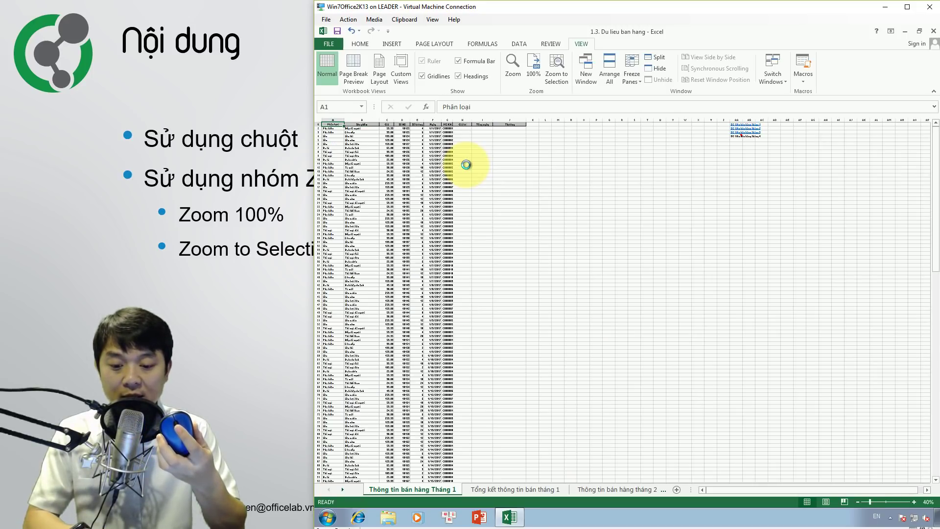
pyautogui.keyDown('ctrl'); pyautogui.scroll(1, 466, 164); pyautogui.keyUp('ctrl')
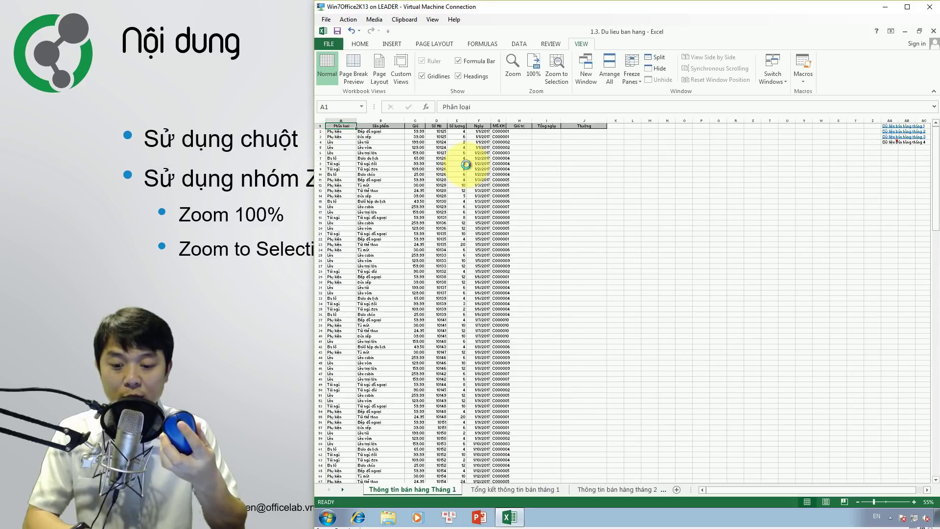
pyautogui.keyDown('ctrl'); pyautogui.scroll(3, 466, 164); pyautogui.keyUp('ctrl')
pyautogui.keyDown('ctrl'); pyautogui.scroll(2, 466, 164); pyautogui.keyUp('ctrl')
pyautogui.keyDown('ctrl'); pyautogui.scroll(2, 466, 164); pyautogui.keyUp('ctrl')
pyautogui.keyDown('ctrl'); pyautogui.scroll(2, 466, 164); pyautogui.keyUp('ctrl')
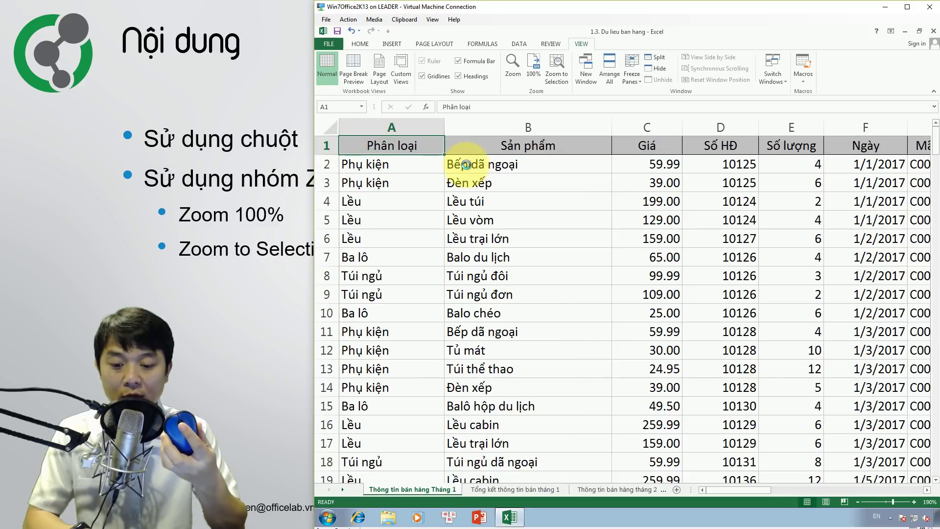
# Step: Zoom back to 100% and scroll down past row 66
pyautogui.keyDown('ctrl'); pyautogui.scroll(-3, 466, 164); pyautogui.keyUp('ctrl')
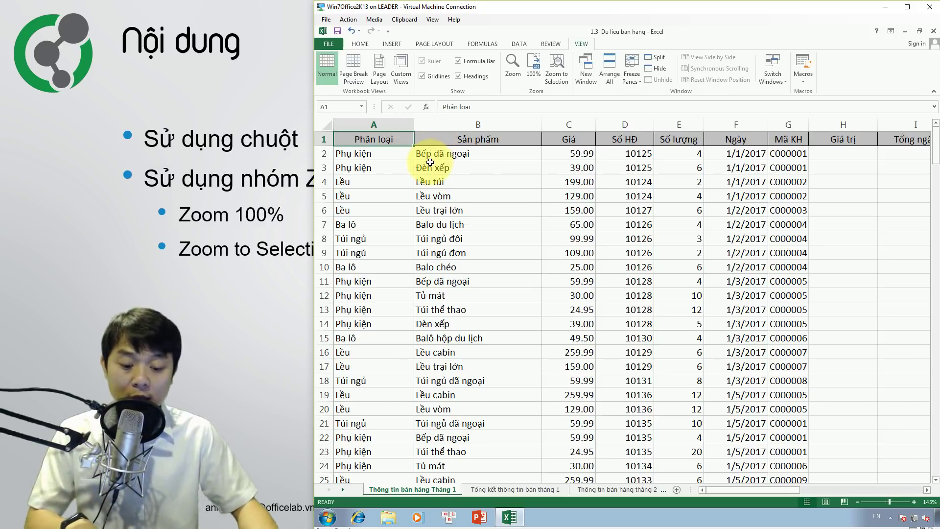
pyautogui.keyDown('ctrl'); pyautogui.scroll(-1, 427, 165); pyautogui.keyUp('ctrl')
pyautogui.keyDown('ctrl'); pyautogui.scroll(-1, 417, 168); pyautogui.keyUp('ctrl')
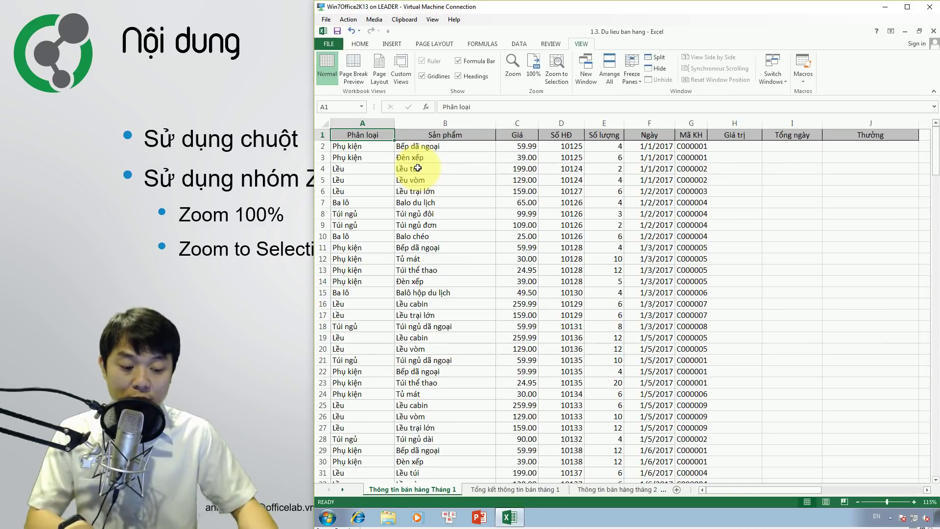
pyautogui.keyDown('ctrl'); pyautogui.scroll(-1, 417, 168); pyautogui.keyUp('ctrl')
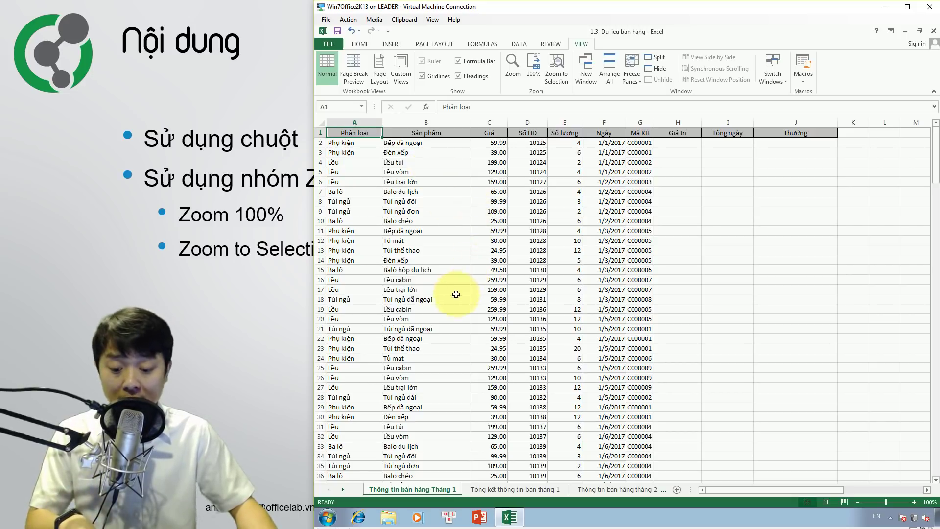
pyautogui.scroll(-6, 456, 294)
pyautogui.scroll(-4, 443, 301)
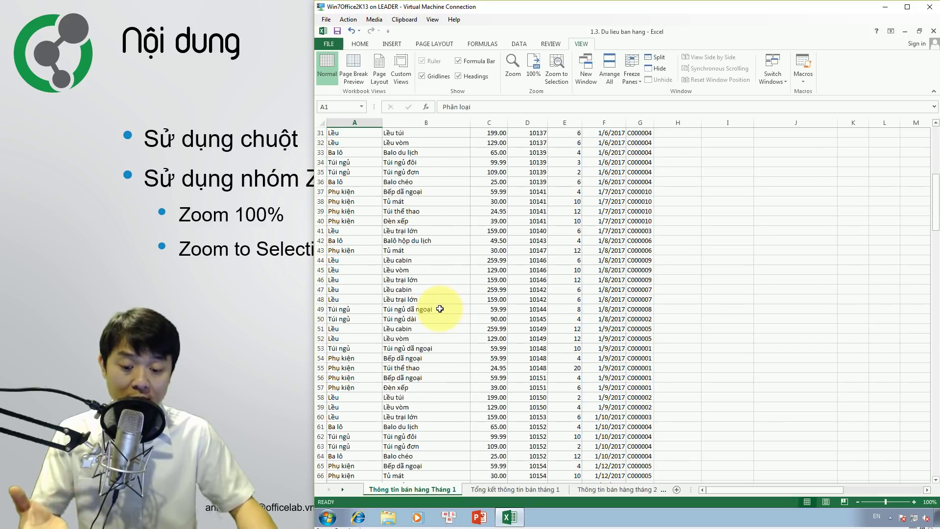
# Step: Select cell A53 and Ctrl+wheel zoom in around it to 325%
pyautogui.click(349, 347)
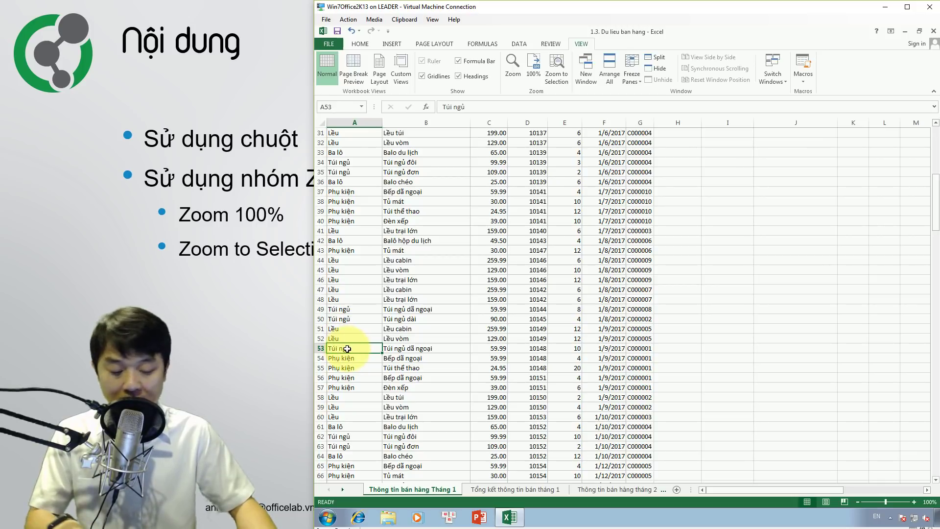
pyautogui.keyDown('ctrl'); pyautogui.scroll(1, 347, 348); pyautogui.keyUp('ctrl')
pyautogui.keyDown('ctrl'); pyautogui.scroll(1, 348, 349); pyautogui.keyUp('ctrl')
pyautogui.keyDown('ctrl'); pyautogui.scroll(2, 347, 348); pyautogui.keyUp('ctrl')
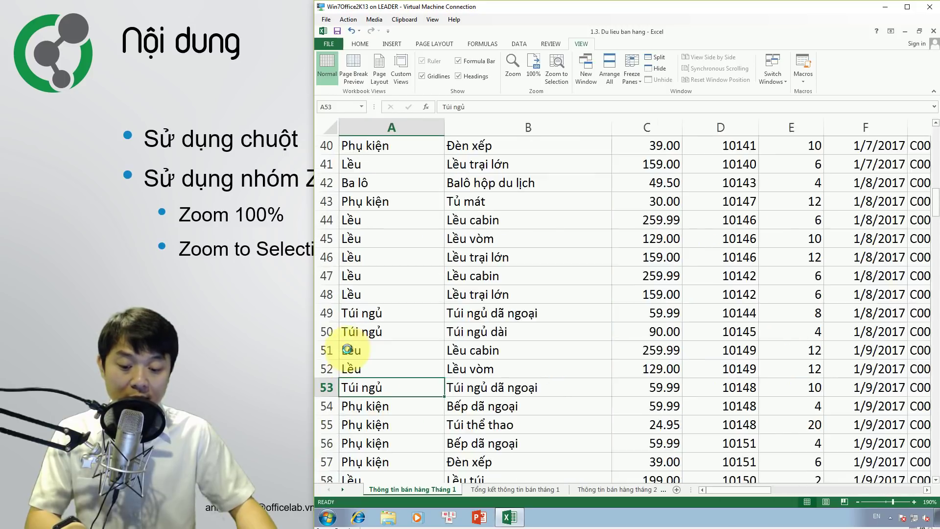
pyautogui.keyDown('ctrl'); pyautogui.scroll(6, 347, 349); pyautogui.keyUp('ctrl')
pyautogui.keyDown('ctrl'); pyautogui.scroll(2, 347, 348); pyautogui.keyUp('ctrl')
pyautogui.keyDown('ctrl'); pyautogui.scroll(1, 347, 348); pyautogui.keyUp('ctrl')
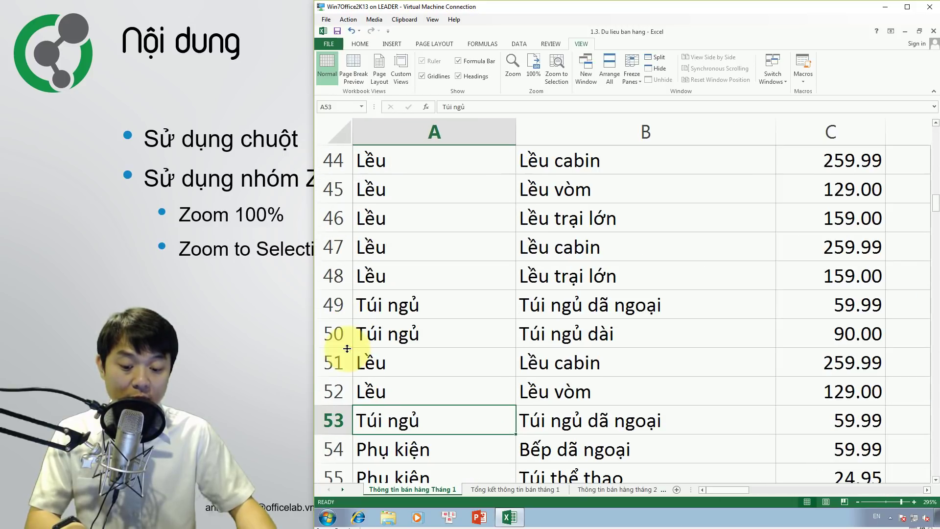
pyautogui.keyDown('ctrl'); pyautogui.scroll(2, 344, 349); pyautogui.keyUp('ctrl')
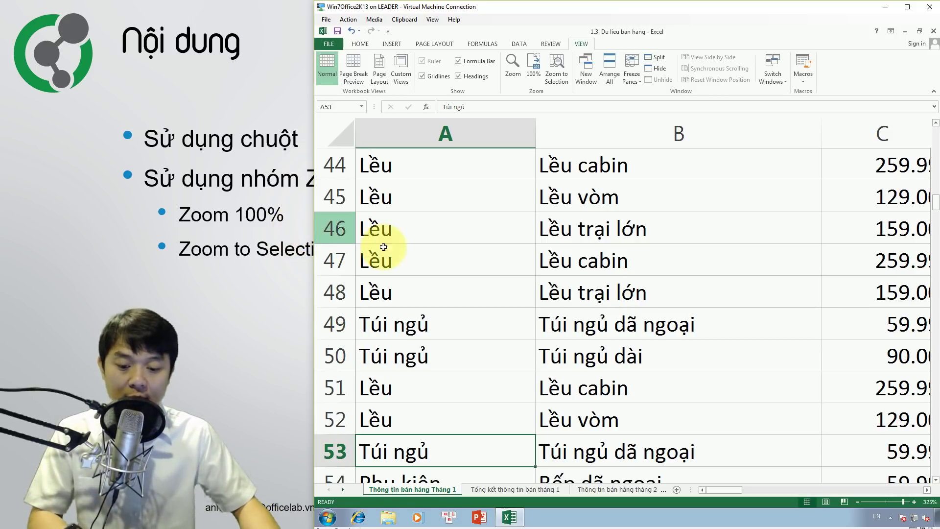
# Step: Ctrl+wheel zoom back out to 100%
pyautogui.keyDown('ctrl'); pyautogui.scroll(-2, 425, 286); pyautogui.keyUp('ctrl')
pyautogui.keyDown('ctrl'); pyautogui.scroll(-2, 425, 286); pyautogui.keyUp('ctrl')
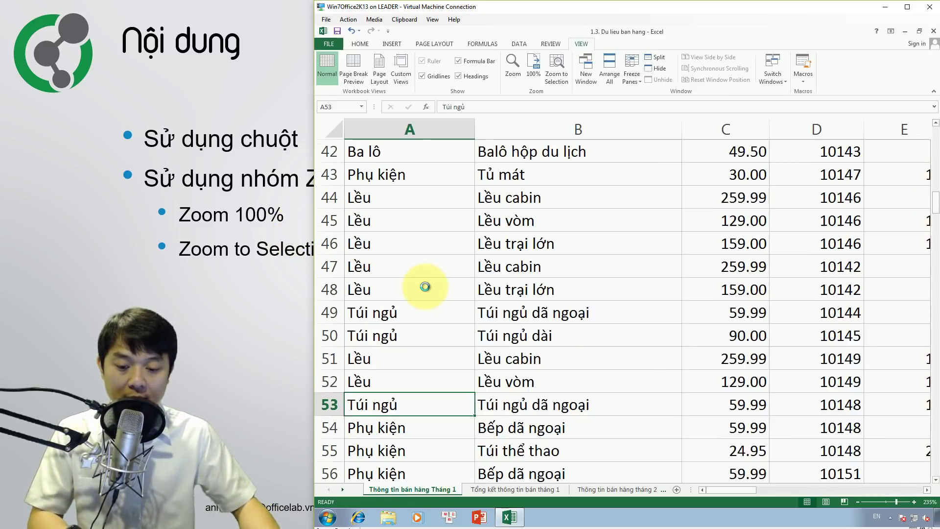
pyautogui.keyDown('ctrl'); pyautogui.scroll(-2, 425, 286); pyautogui.keyUp('ctrl')
pyautogui.keyDown('ctrl'); pyautogui.scroll(-2, 424, 286); pyautogui.keyUp('ctrl')
pyautogui.keyDown('ctrl'); pyautogui.scroll(-4, 425, 286); pyautogui.keyUp('ctrl')
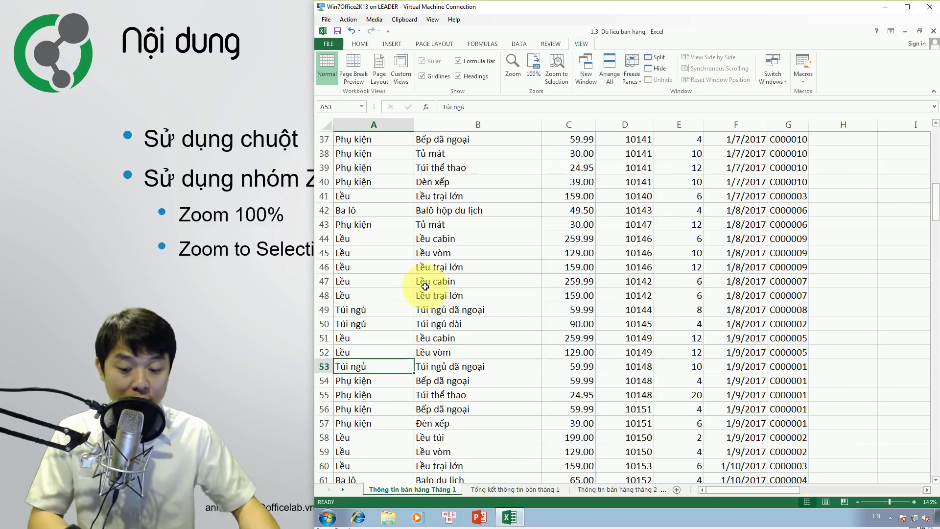
pyautogui.keyDown('ctrl'); pyautogui.scroll(-3, 425, 287); pyautogui.keyUp('ctrl')
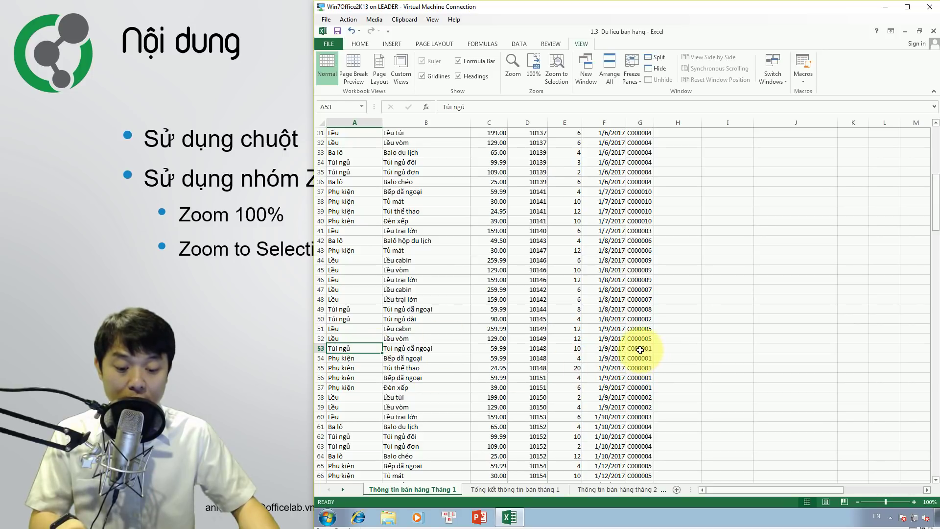
# Step: Select cell G53 and Ctrl+wheel zoom the sheet to 190%
pyautogui.click(640, 349)
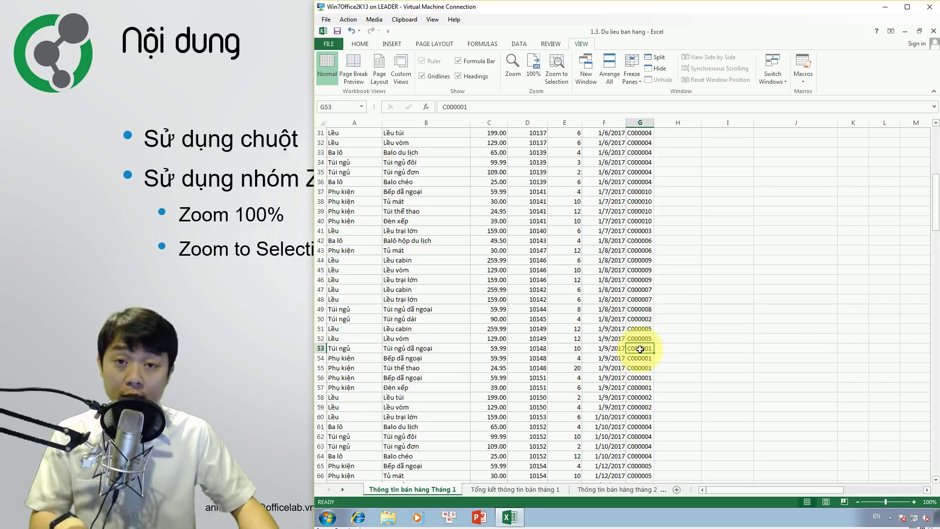
pyautogui.keyDown('ctrl'); pyautogui.scroll(4, 640, 349); pyautogui.keyUp('ctrl')
pyautogui.keyDown('ctrl'); pyautogui.scroll(3, 640, 349); pyautogui.keyUp('ctrl')
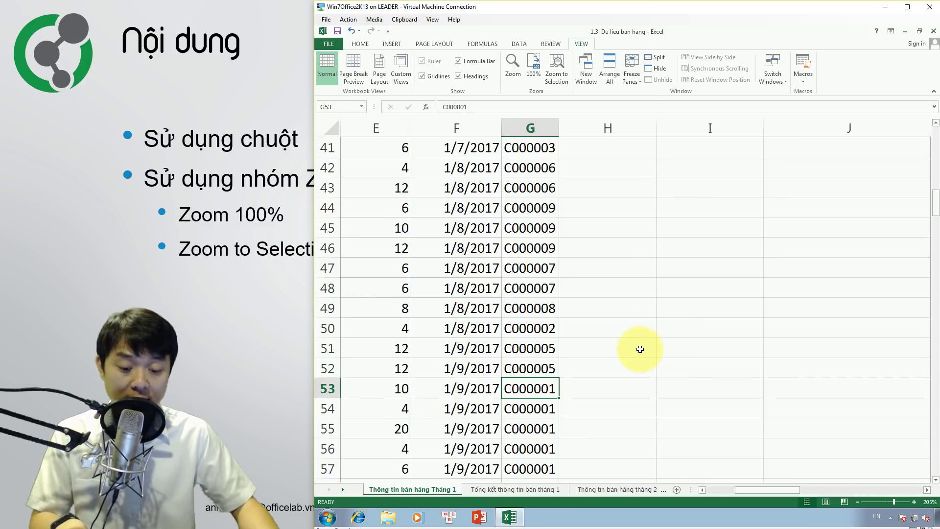
pyautogui.keyDown('ctrl'); pyautogui.scroll(2, 640, 349); pyautogui.keyUp('ctrl')
pyautogui.keyDown('ctrl'); pyautogui.scroll(1, 639, 349); pyautogui.keyUp('ctrl')
pyautogui.keyDown('ctrl'); pyautogui.scroll(3, 640, 349); pyautogui.keyUp('ctrl')
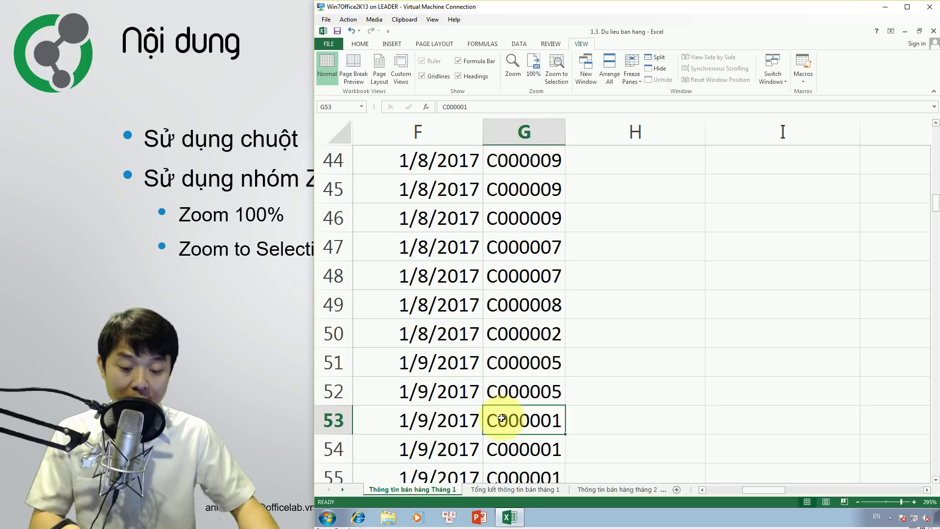
pyautogui.keyDown('ctrl'); pyautogui.scroll(-2, 508, 408); pyautogui.keyUp('ctrl')
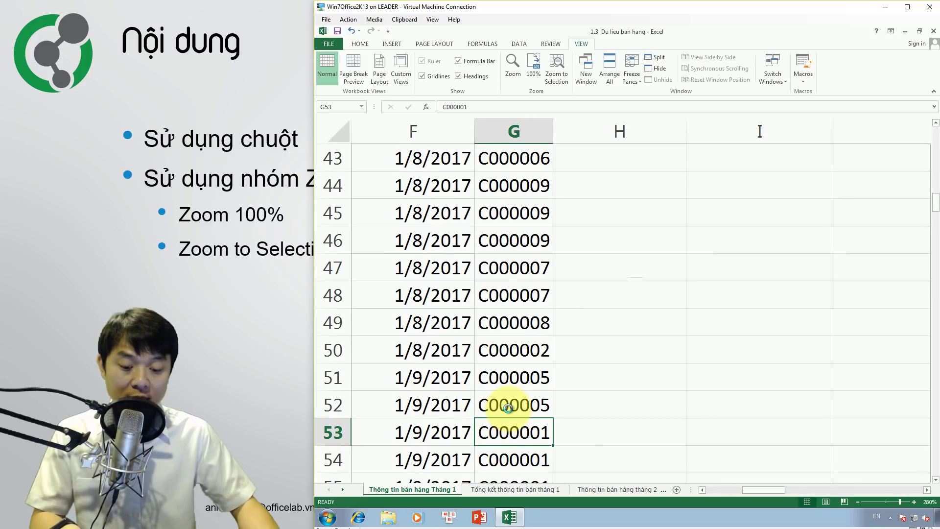
pyautogui.keyDown('ctrl'); pyautogui.scroll(-3, 508, 409); pyautogui.keyUp('ctrl')
pyautogui.keyDown('ctrl'); pyautogui.scroll(-2, 508, 408); pyautogui.keyUp('ctrl')
pyautogui.keyDown('ctrl'); pyautogui.scroll(-2, 508, 408); pyautogui.keyUp('ctrl')
pyautogui.keyDown('ctrl'); pyautogui.scroll(-5, 508, 408); pyautogui.keyUp('ctrl')
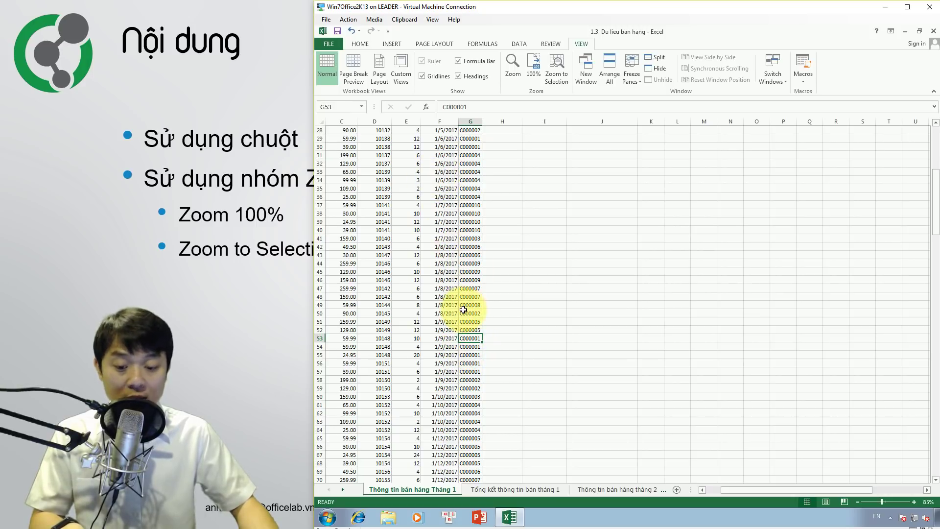
pyautogui.keyDown('ctrl'); pyautogui.scroll(7, 463, 309); pyautogui.keyUp('ctrl')
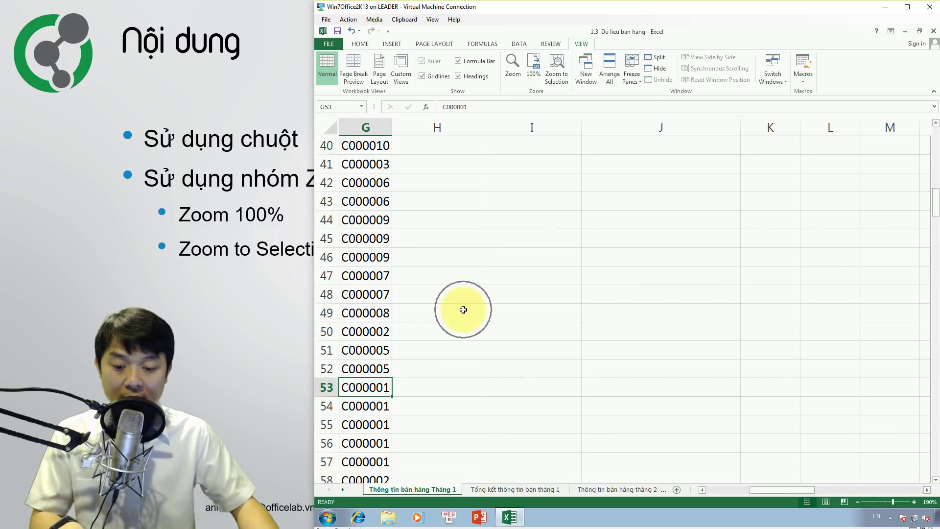
# Step: Scroll horizontally to show columns C–I and select the date in F53
pyautogui.click(716, 492)
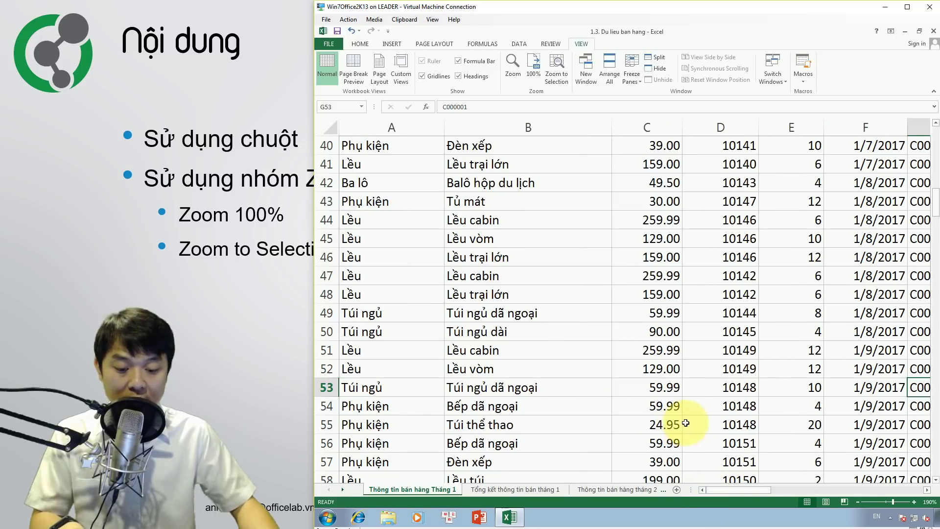
pyautogui.click(923, 490)
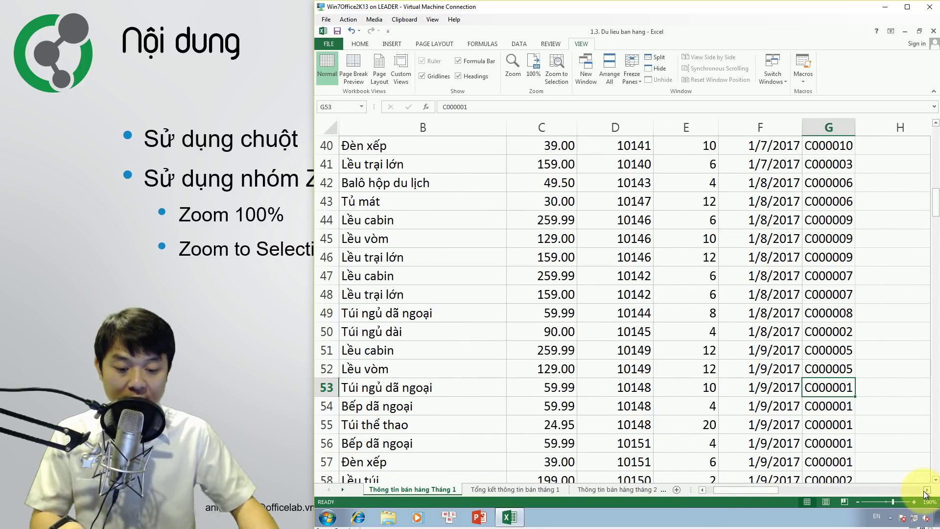
pyautogui.click(923, 490)
pyautogui.click(605, 392)
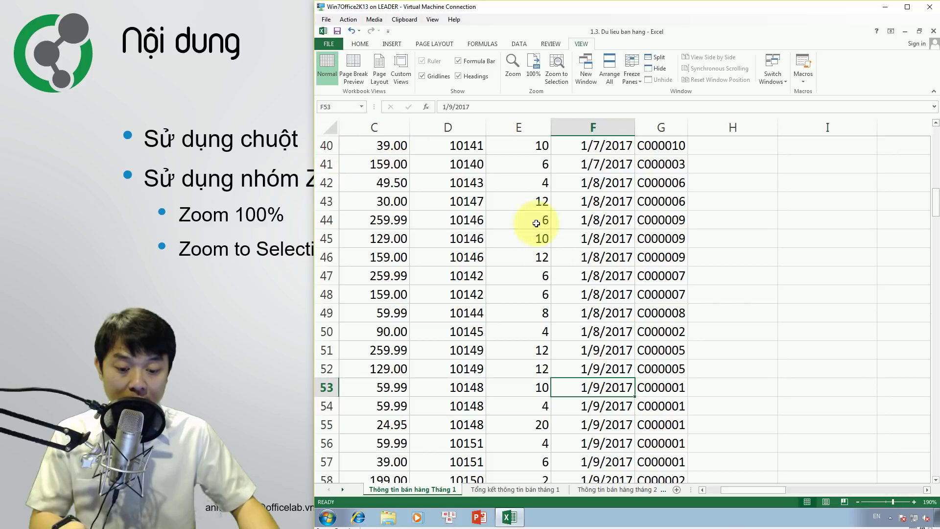
# Step: Reset the sheet zoom to 100% with the View tab's 100% button
pyautogui.click(641, 391)
pyautogui.click(602, 384)
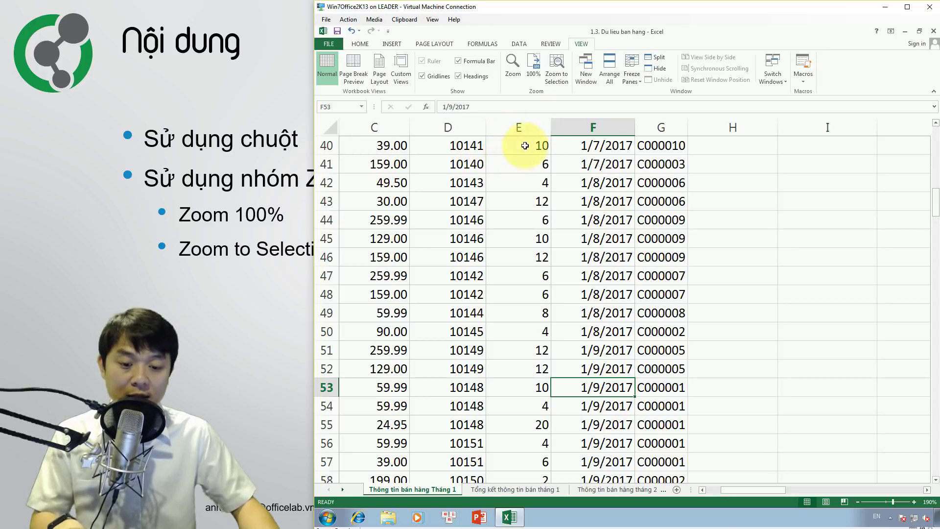
pyautogui.click(533, 76)
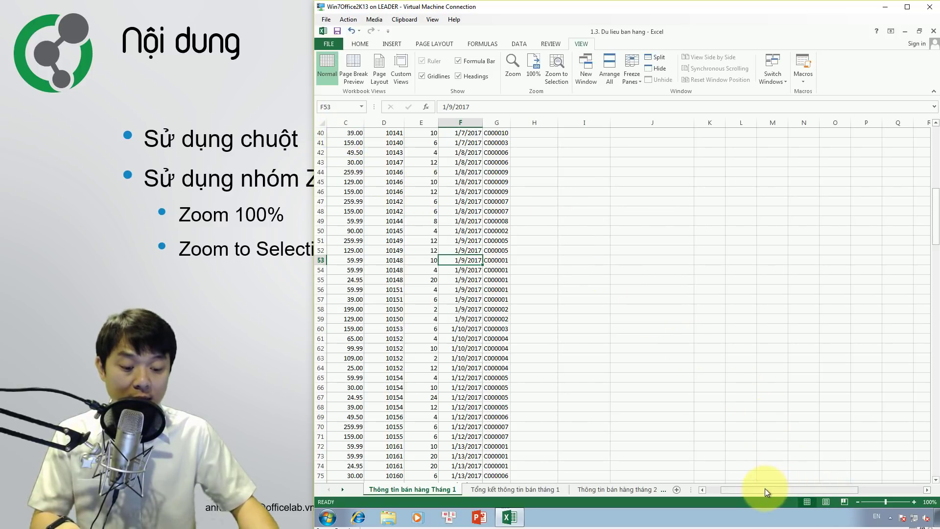
# Step: Select B32:F36 and apply Zoom to Selection so that block fills the window
pyautogui.moveTo(765, 488); pyautogui.dragTo(699, 488)
pyautogui.click(409, 241)
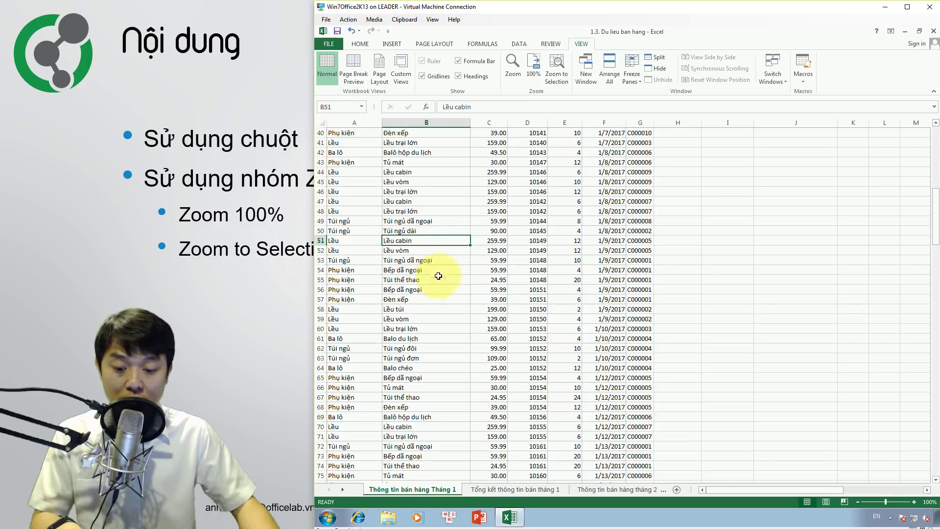
pyautogui.scroll(1, 438, 276)
pyautogui.scroll(4, 450, 272)
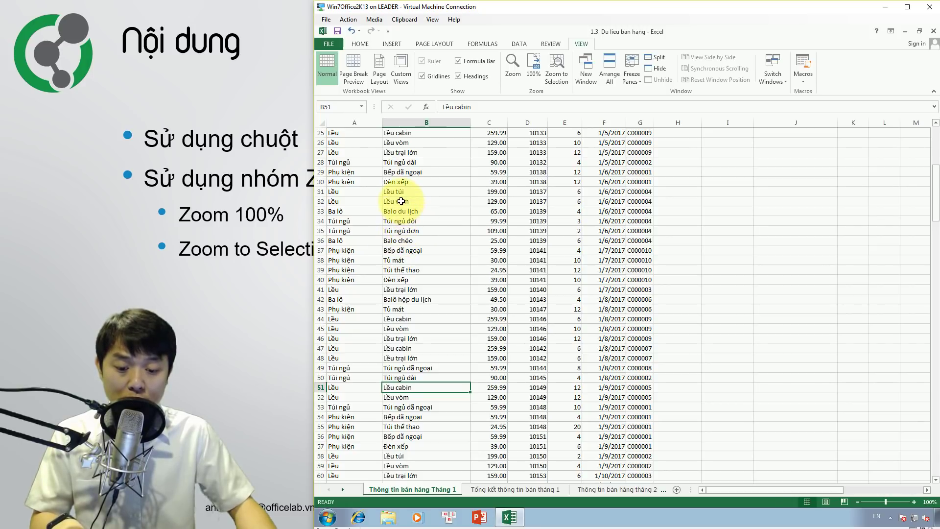
pyautogui.moveTo(401, 201); pyautogui.dragTo(588, 247)
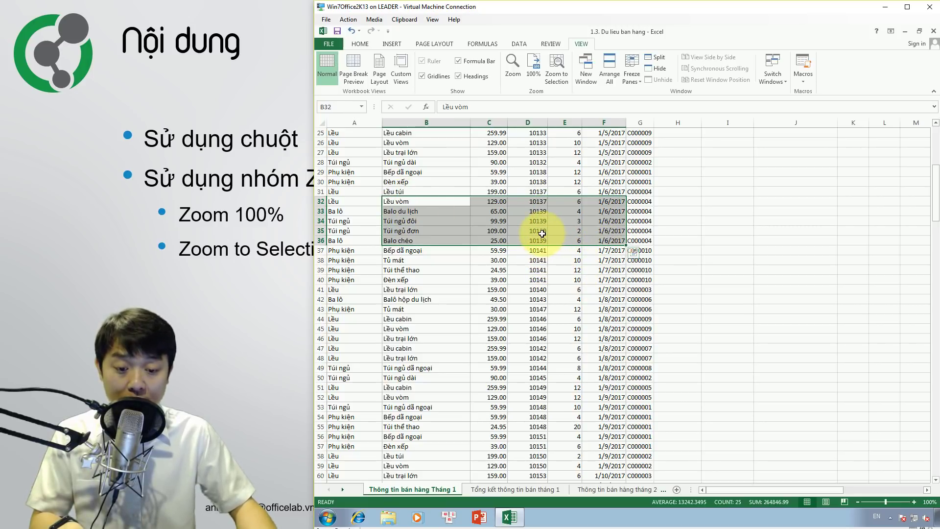
pyautogui.click(553, 82)
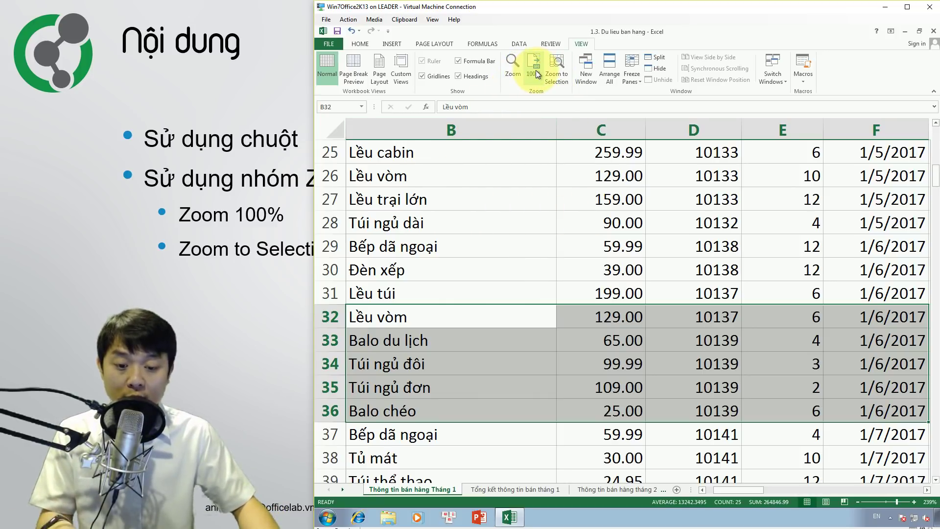
# Step: Reset to 100%, Zoom to Selection on B39:D47, then select B42 and show column A
pyautogui.click(535, 71)
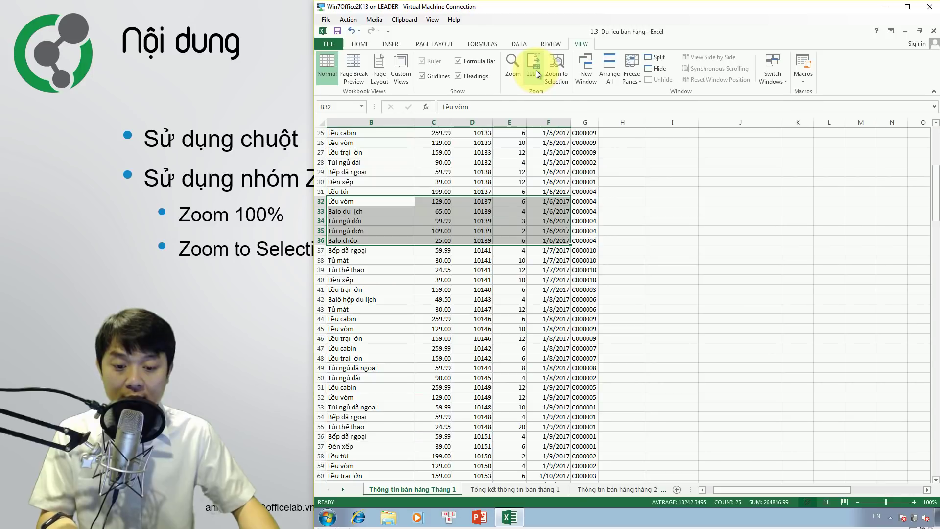
pyautogui.click(437, 280)
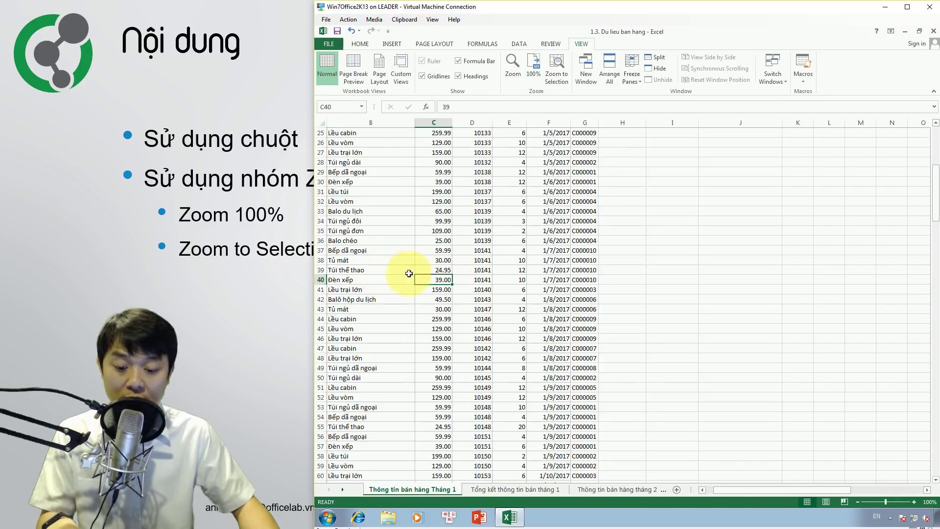
pyautogui.moveTo(409, 273); pyautogui.dragTo(457, 347)
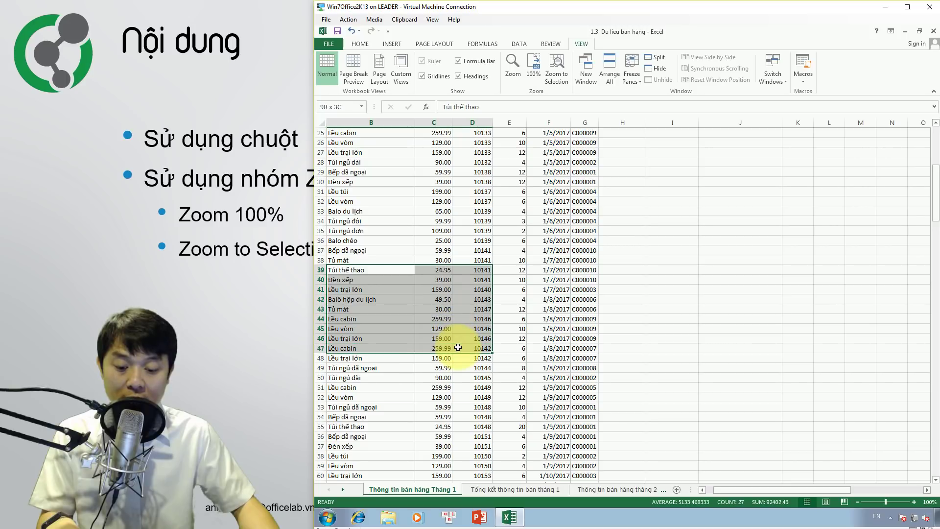
pyautogui.click(556, 84)
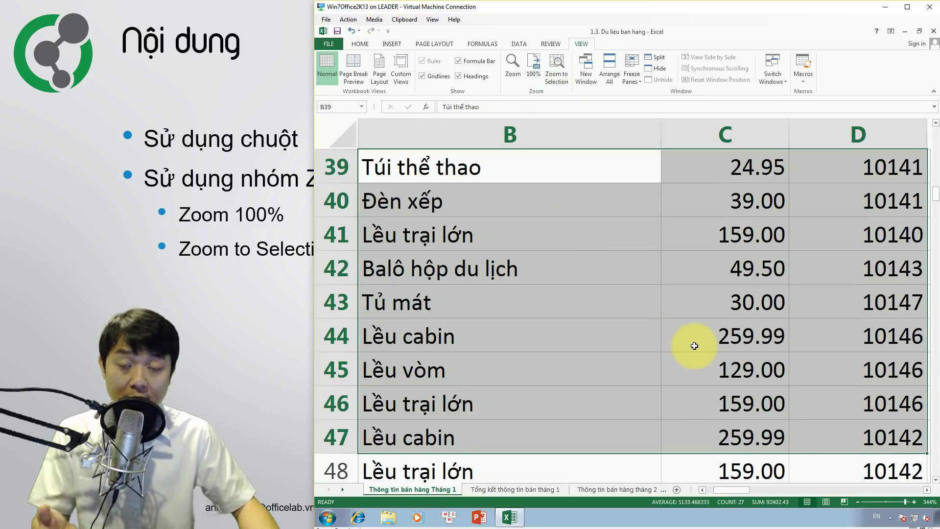
pyautogui.click(479, 277)
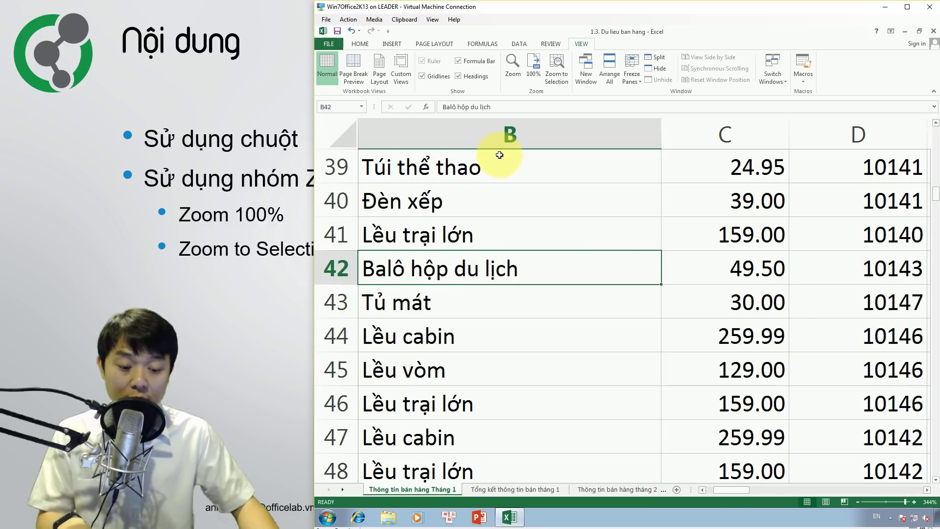
pyautogui.click(702, 490)
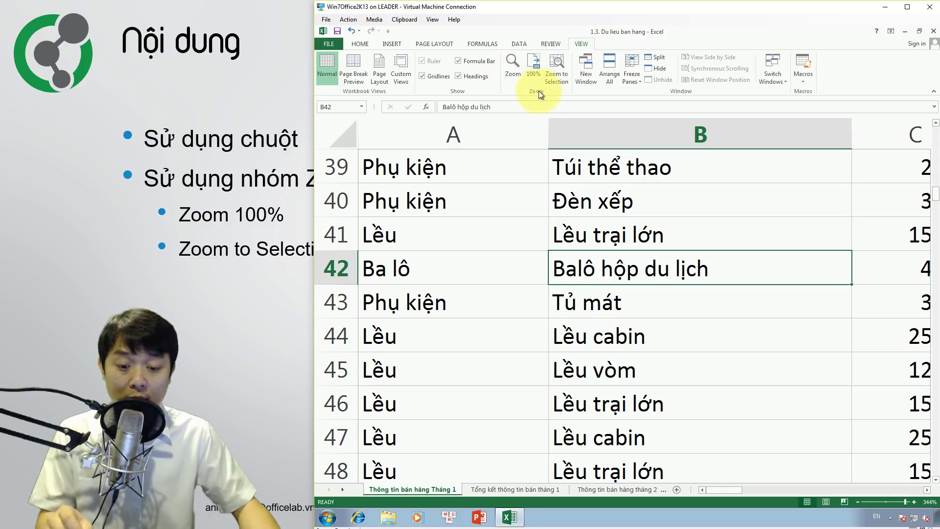
# Step: Set a custom 400% magnification in the Zoom dialog
pyautogui.click(516, 71)
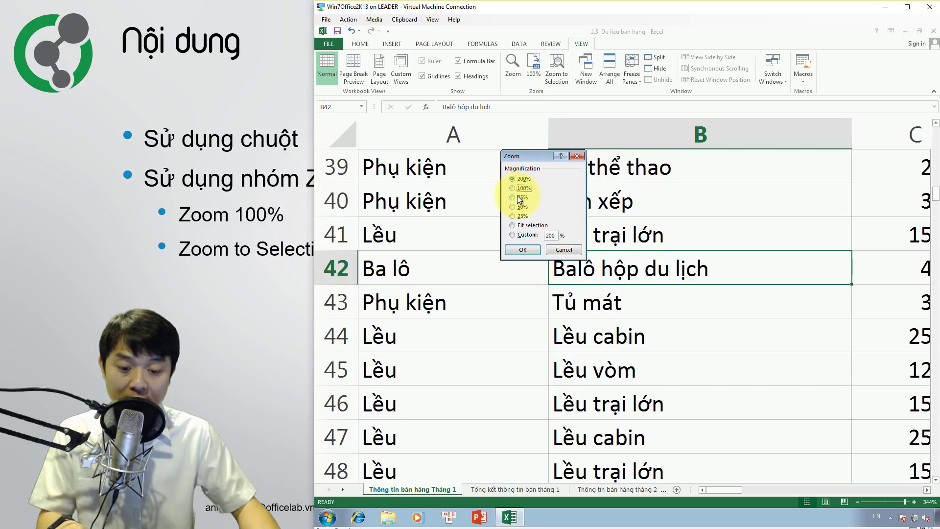
pyautogui.click(521, 234)
pyautogui.click(550, 236)
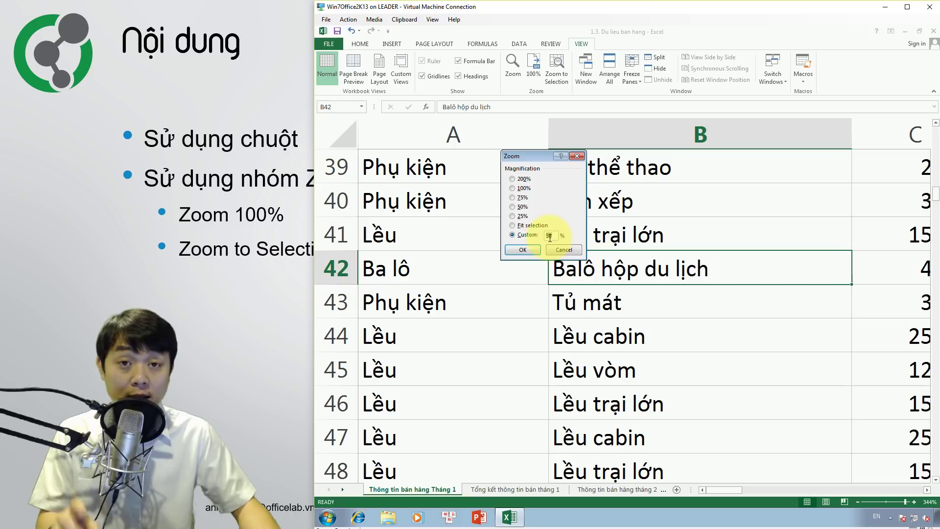
pyautogui.click(526, 248)
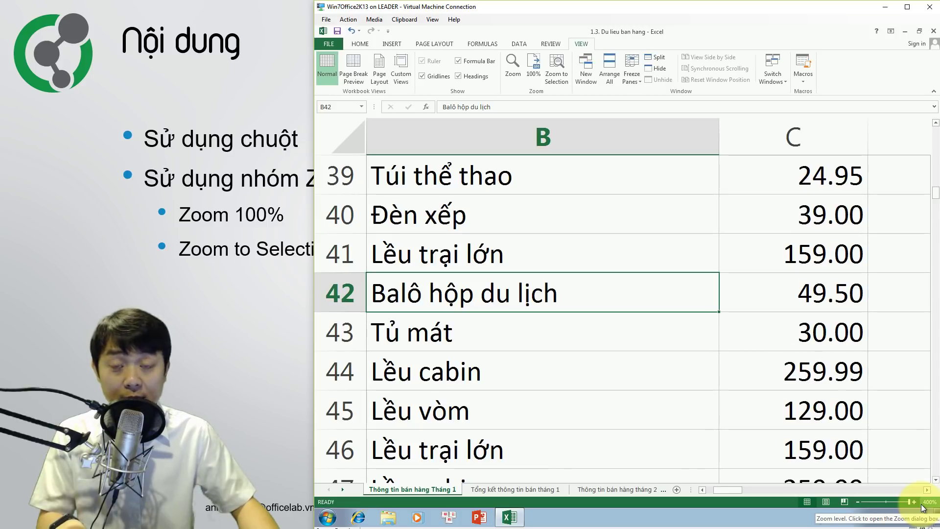
# Step: Select cell B40 to end the zoom demonstration
pyautogui.click(514, 217)
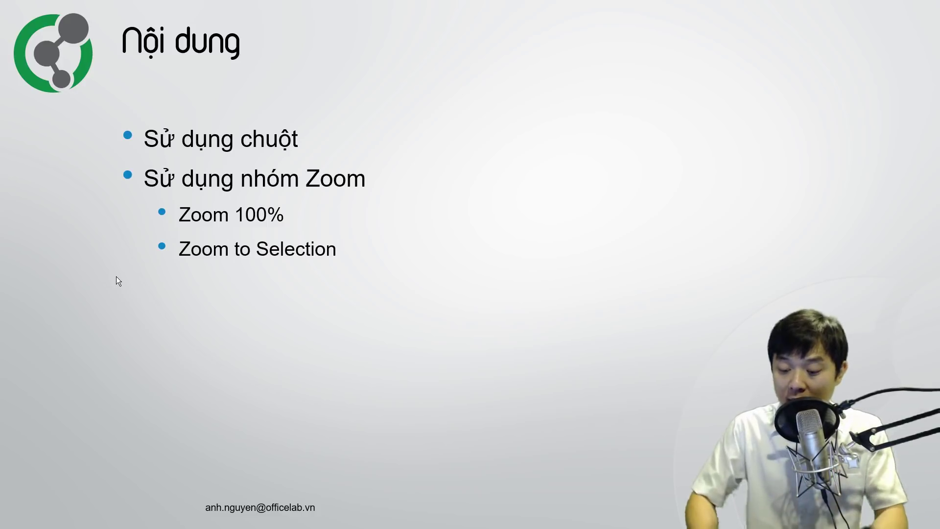
# Step: Advance to the Thông tin giảng viên slide with the Right Arrow key
pyautogui.press('Right')
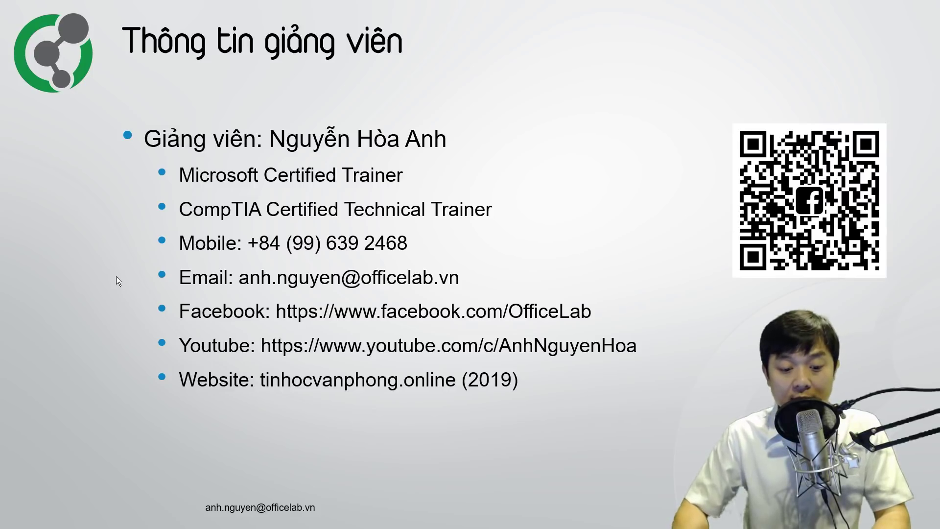